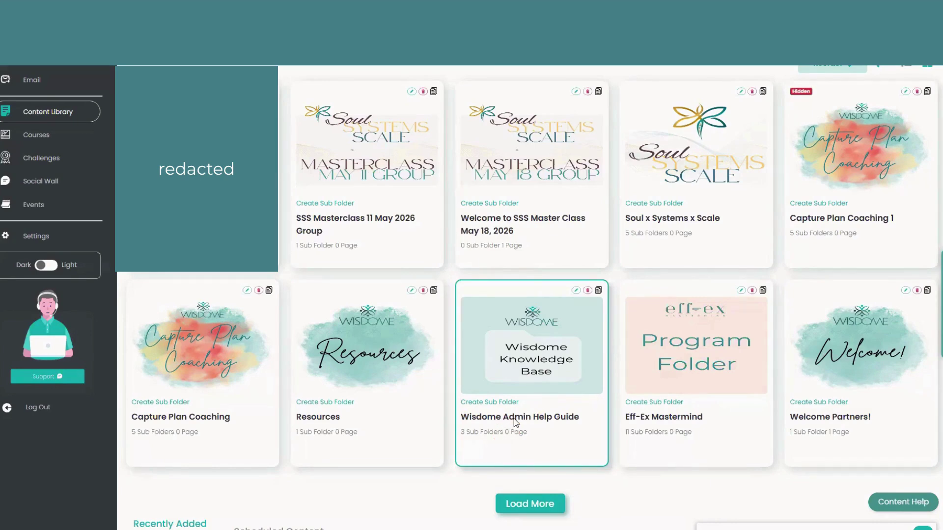
Move the "Updating Your Personal Profile" page from the Wisdome Admin Help Guide's Your Account subfolder to the Articles & Resources folder.
{"action": "left_click", "coordinate": [514, 421]}
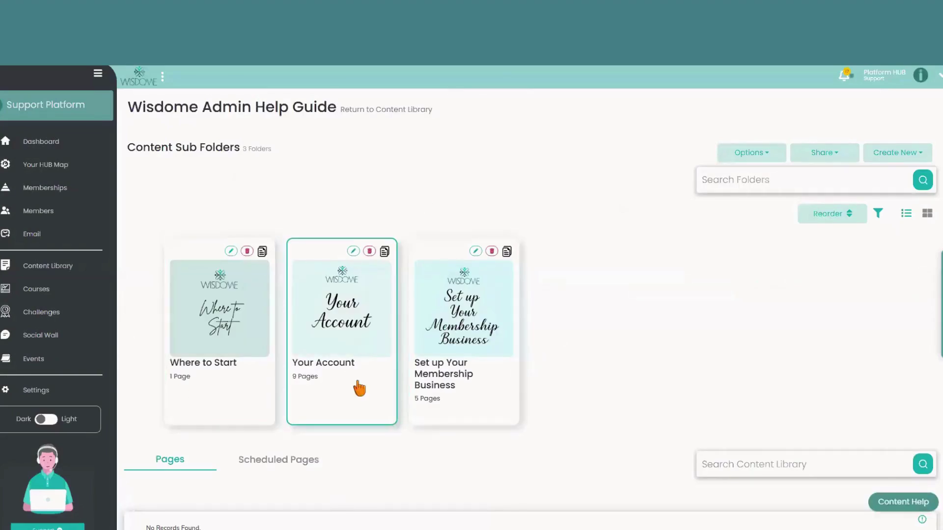
{"action": "left_click", "coordinate": [321, 369]}
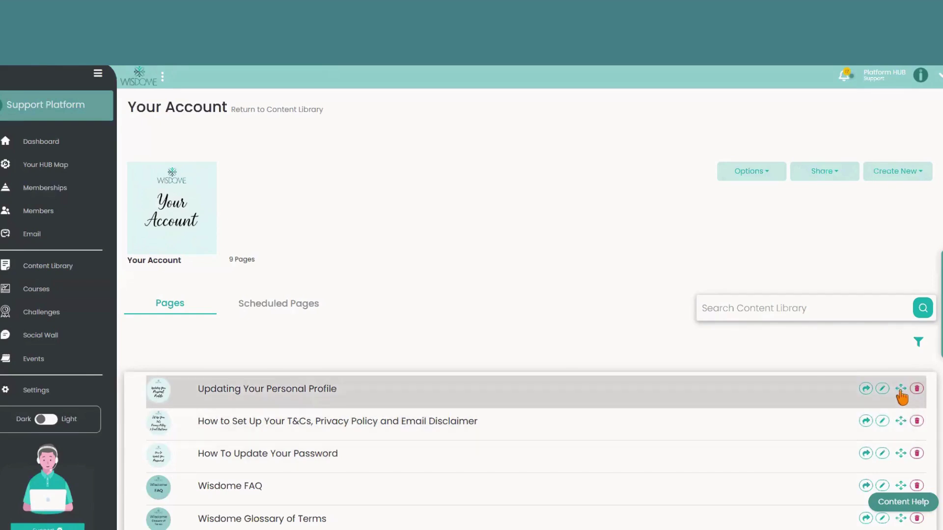
{"action": "left_click", "coordinate": [901, 389]}
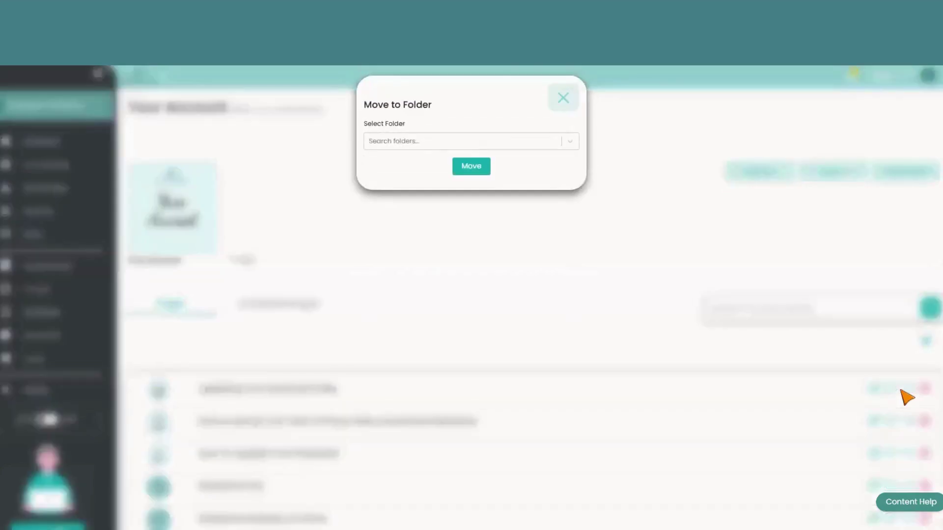
{"action": "left_click", "coordinate": [571, 142]}
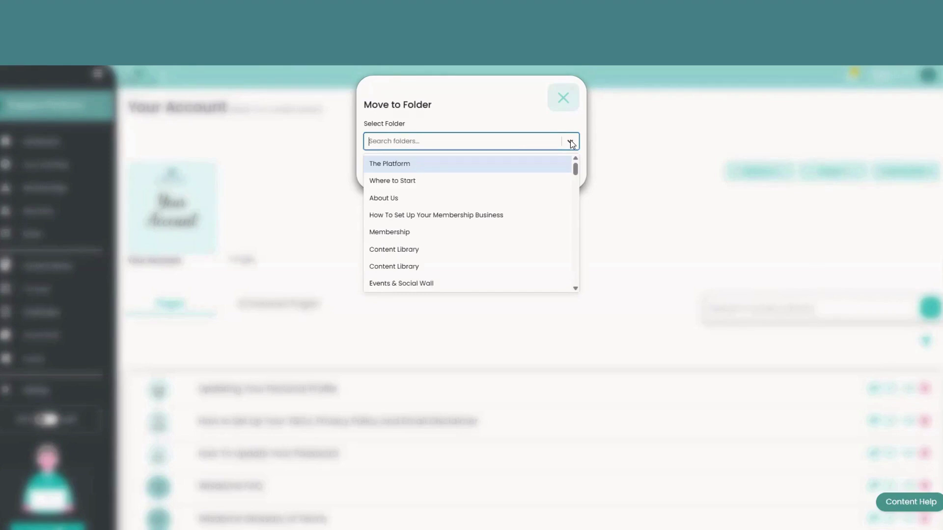
{"action": "type", "text": "a"}
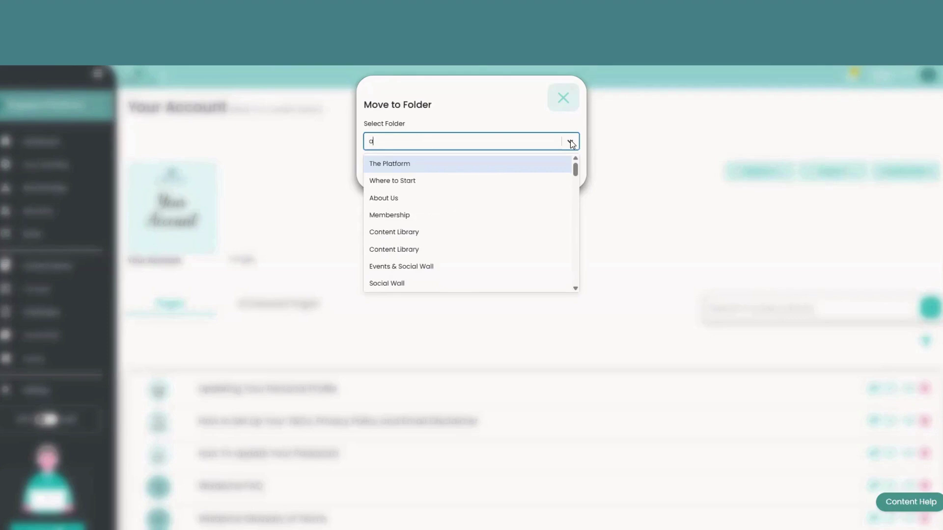
{"action": "type", "text": "r"}
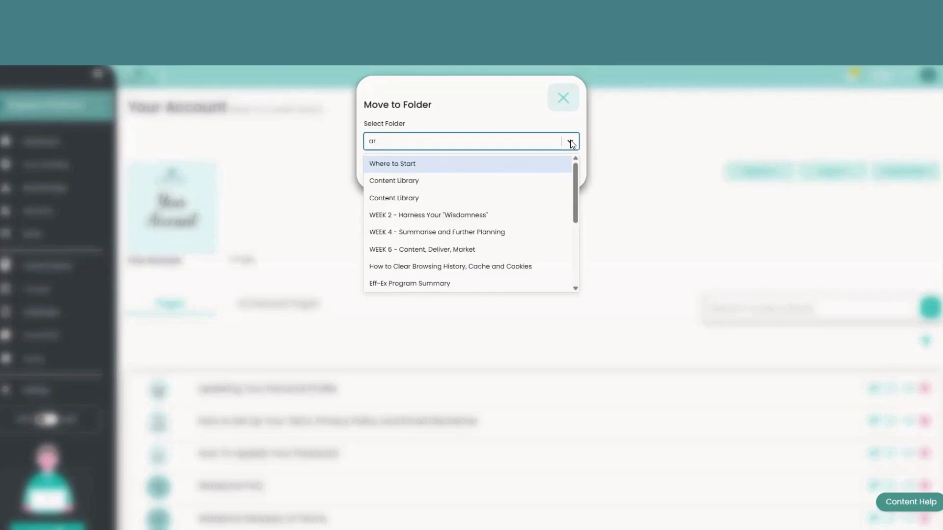
{"action": "type", "text": "ticl"}
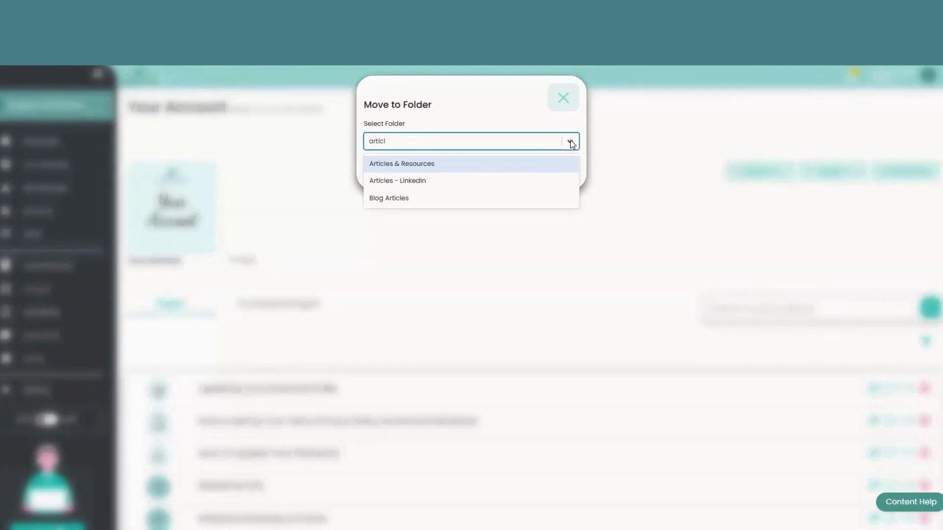
{"action": "left_click", "coordinate": [417, 164]}
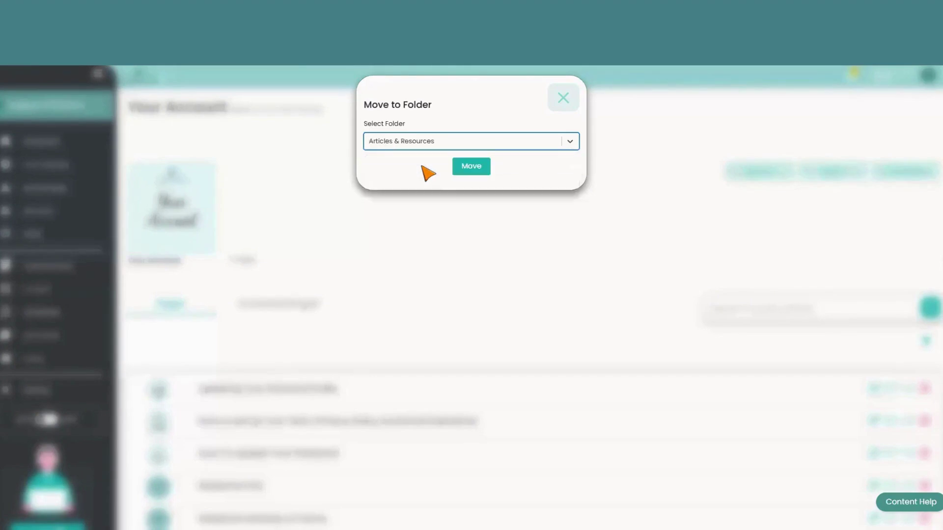
{"action": "left_click", "coordinate": [470, 167]}
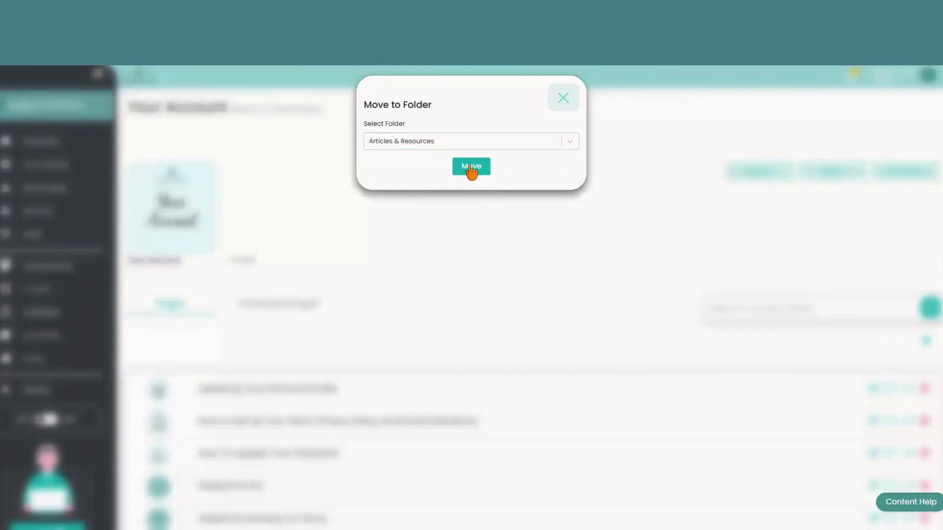
{"action": "left_click", "coordinate": [567, 99]}
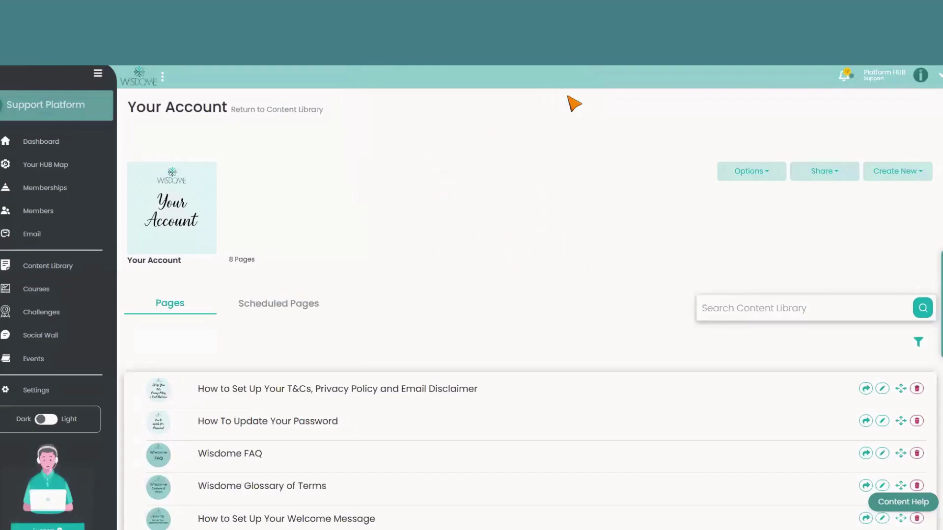
Return to the Content Library, search the folders for "artic" and open the Articles & Resources folder.
{"action": "left_click", "coordinate": [281, 109]}
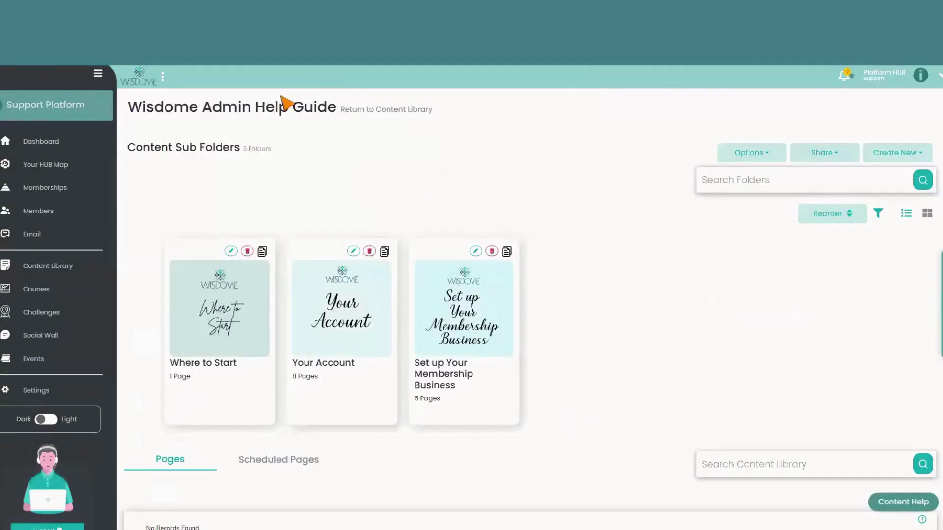
{"action": "left_click", "coordinate": [371, 111]}
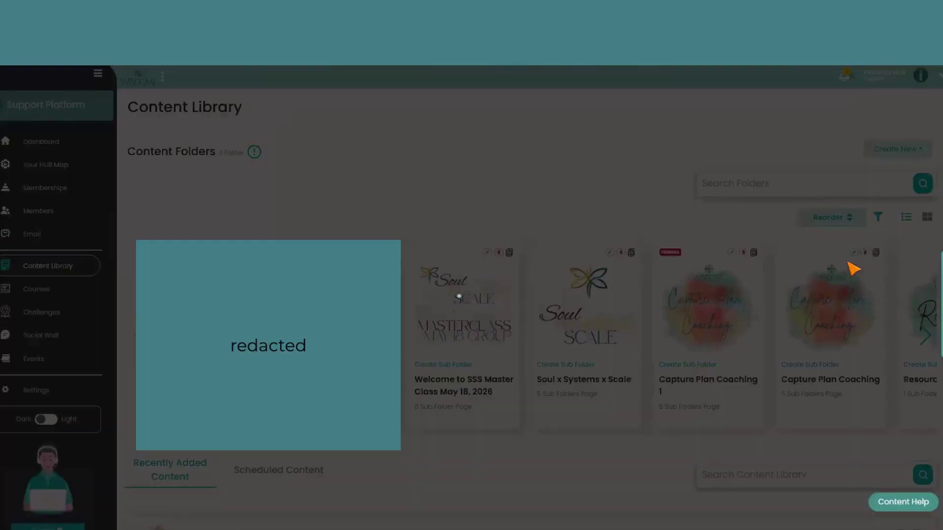
{"action": "type", "text": "artic"}
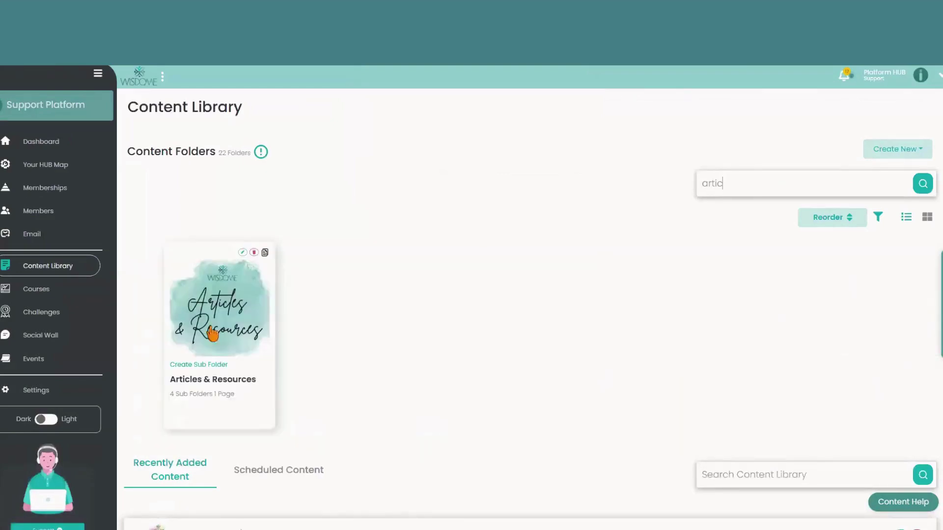
{"action": "left_click", "coordinate": [228, 382]}
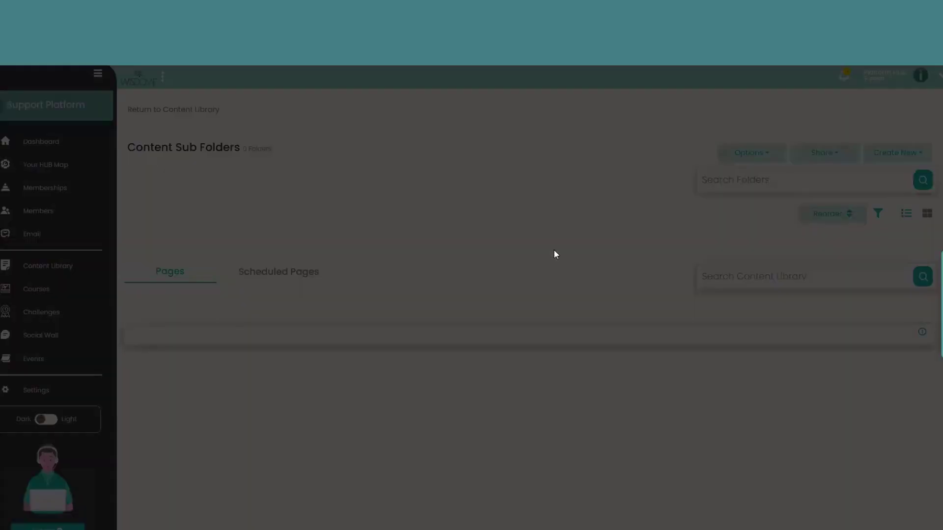
Move the "Updating Your Personal Profile" page to the Articles - LinkedIn folder and open that subfolder.
{"action": "scroll", "coordinate": [726, 353], "scroll_direction": "down", "scroll_amount": 2}
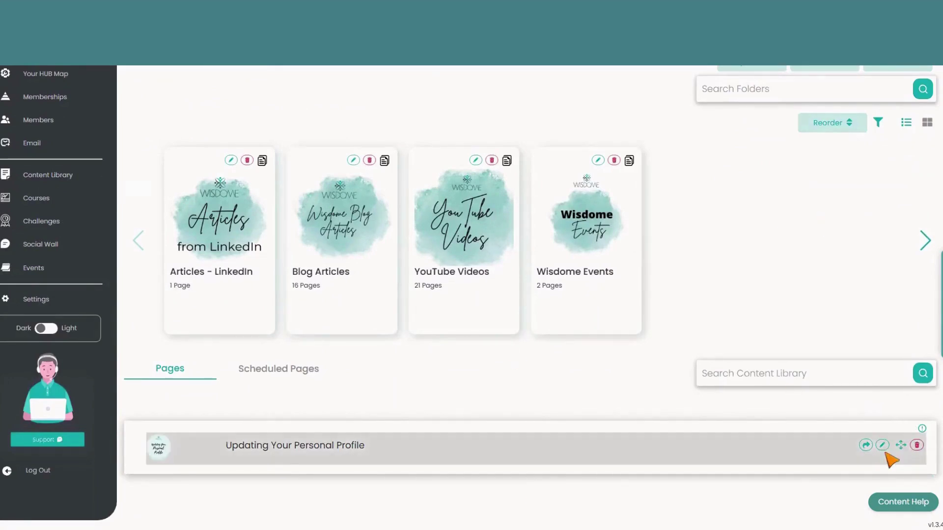
{"action": "left_click", "coordinate": [901, 445]}
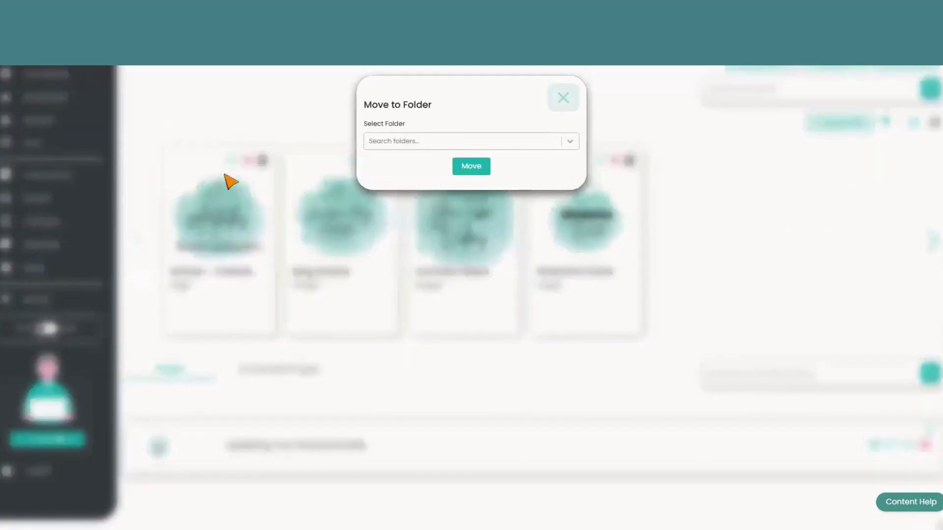
{"action": "left_click", "coordinate": [568, 143]}
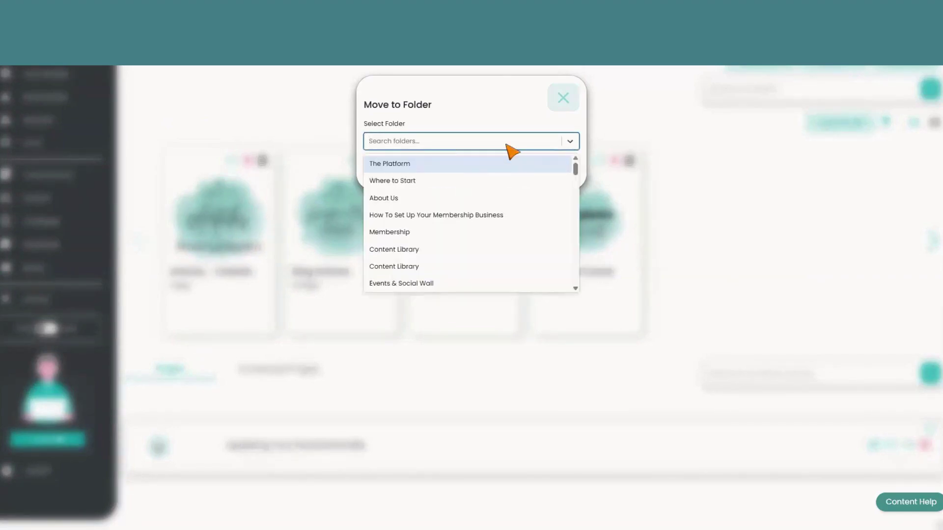
{"action": "type", "text": "Arti"}
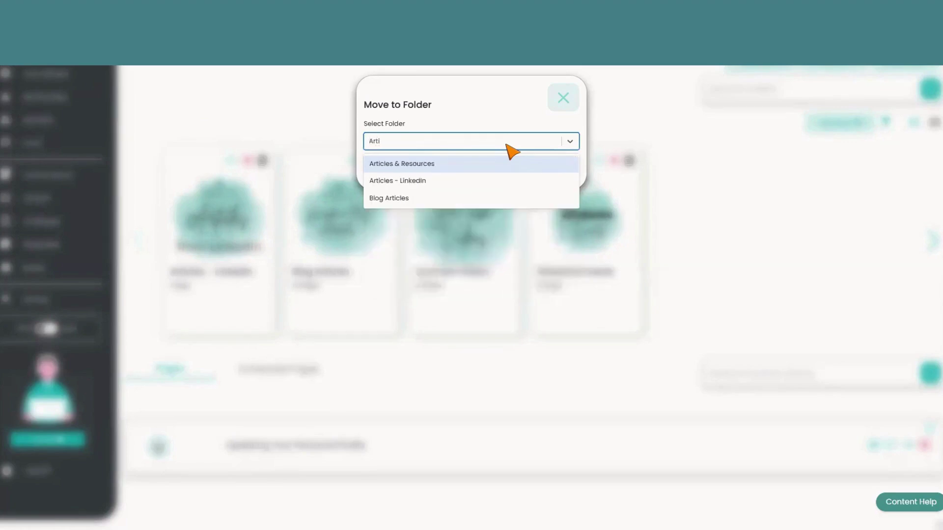
{"action": "left_click", "coordinate": [415, 182]}
{"action": "left_click", "coordinate": [462, 168]}
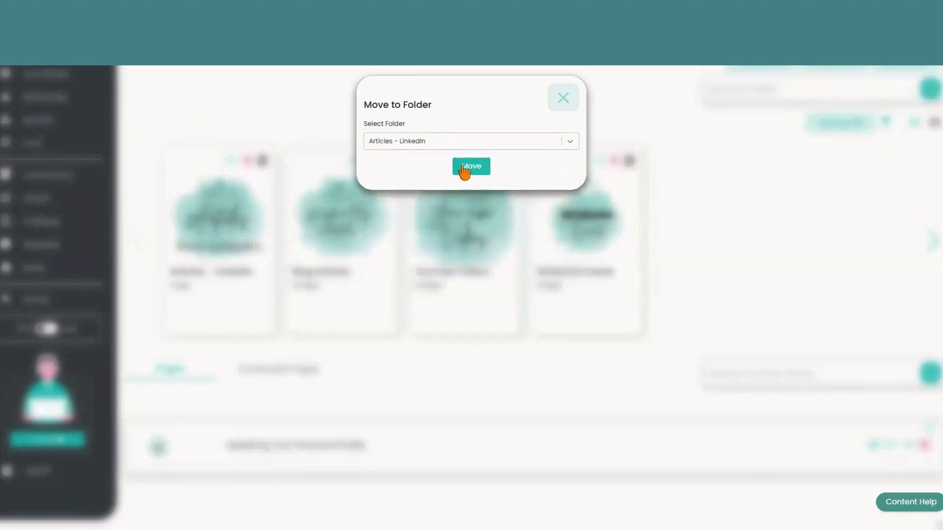
{"action": "left_click", "coordinate": [563, 98]}
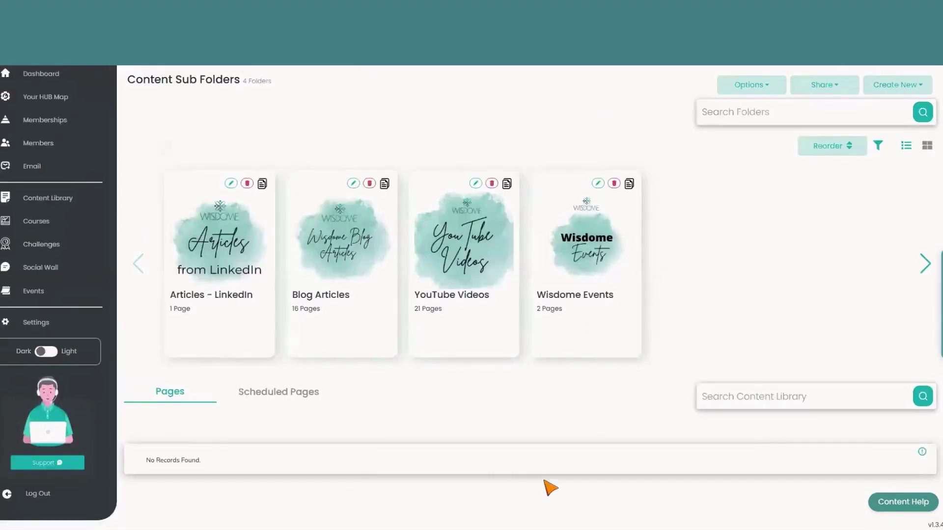
{"action": "left_click", "coordinate": [191, 296]}
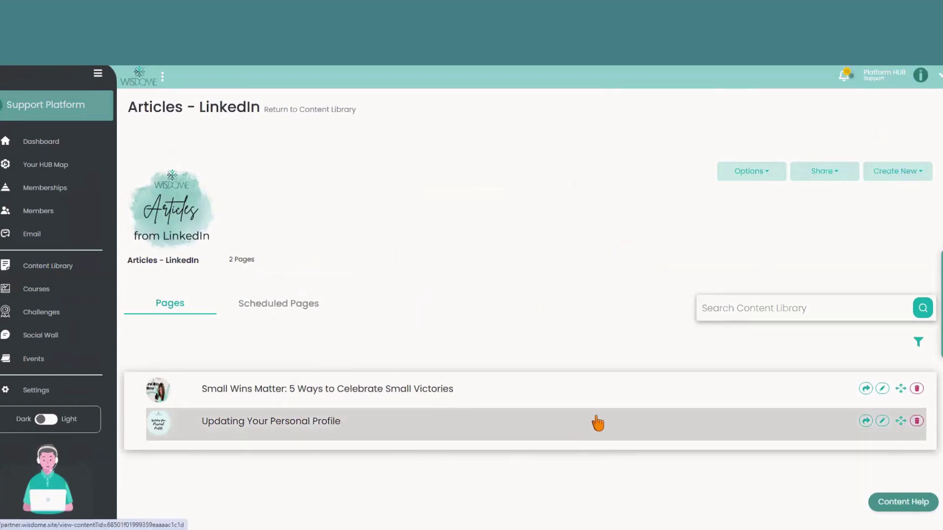
Go back to the Content Library, search folders for "Help" and open Set up Your Membership Business within the Wisdome Admin Help Guide.
{"action": "key", "text": "alt+Left"}
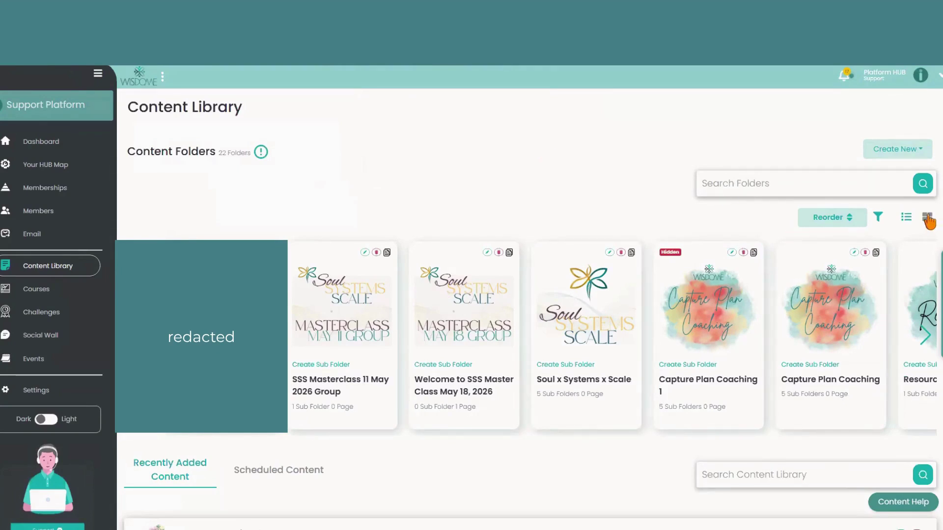
{"action": "left_click", "coordinate": [743, 188]}
{"action": "type", "text": "H"}
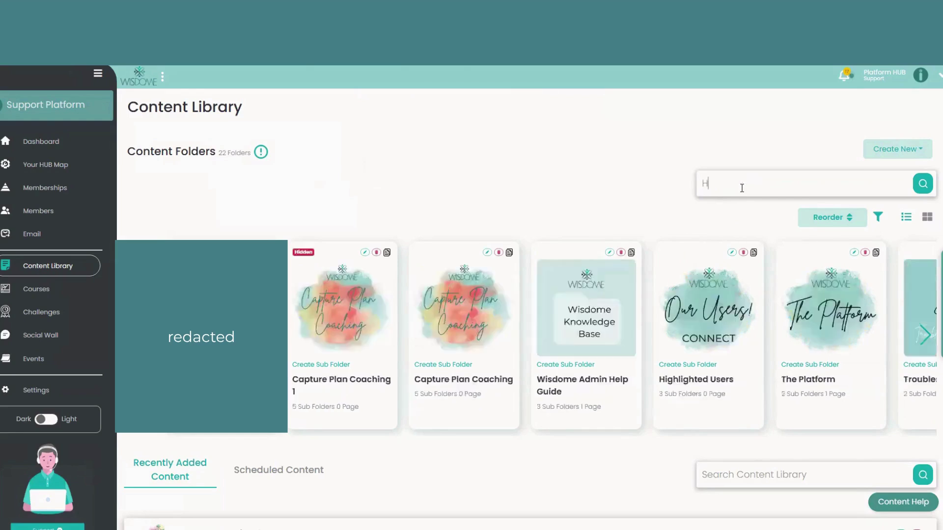
{"action": "type", "text": "elp"}
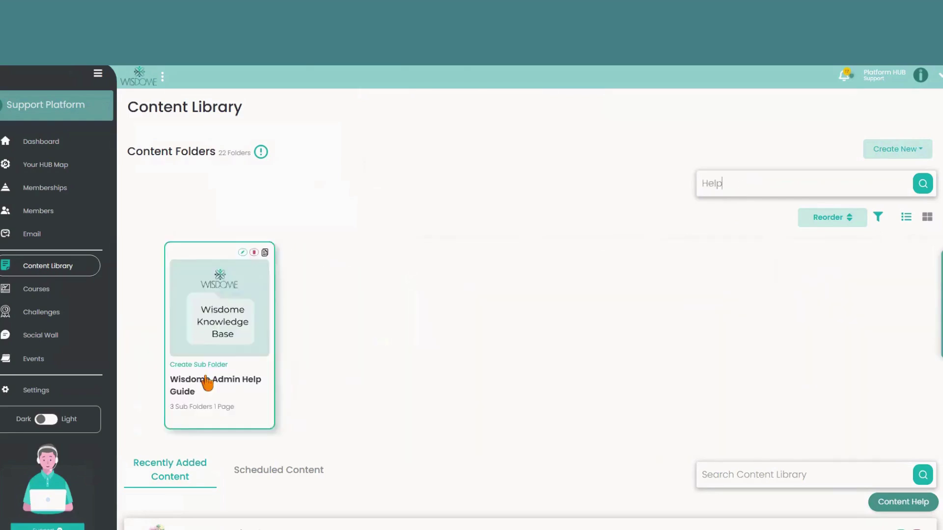
{"action": "left_click", "coordinate": [205, 379]}
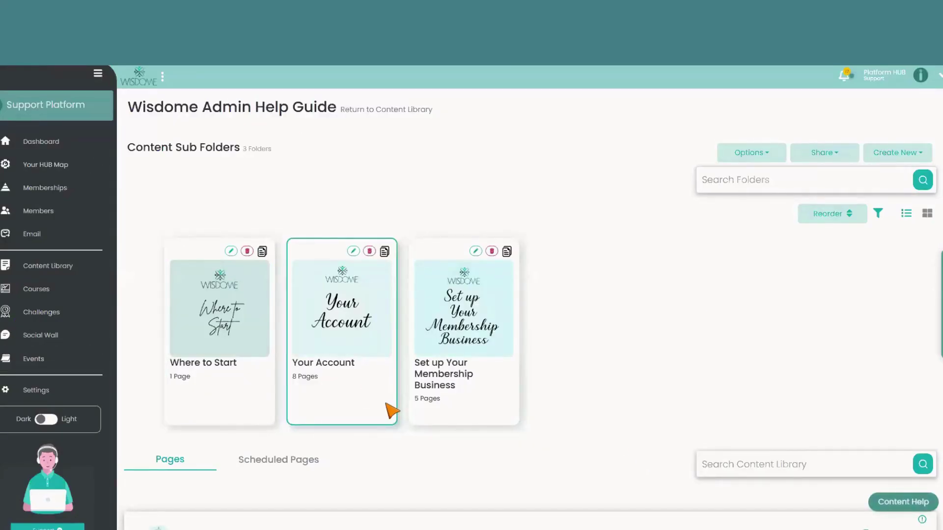
{"action": "left_click", "coordinate": [444, 371]}
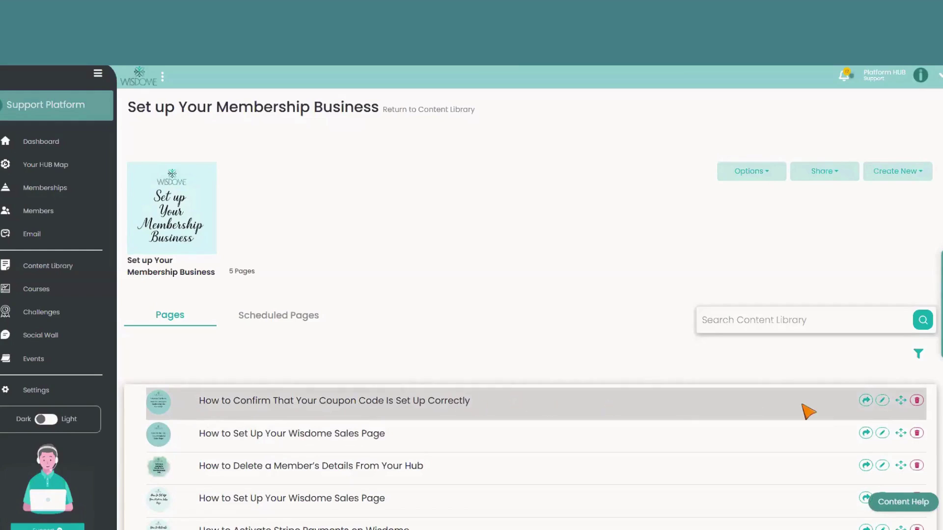
Move the "How to Confirm That Your Coupon Code Is Set Up Correctly" page to the Articles - LinkedIn folder.
{"action": "left_click", "coordinate": [901, 401]}
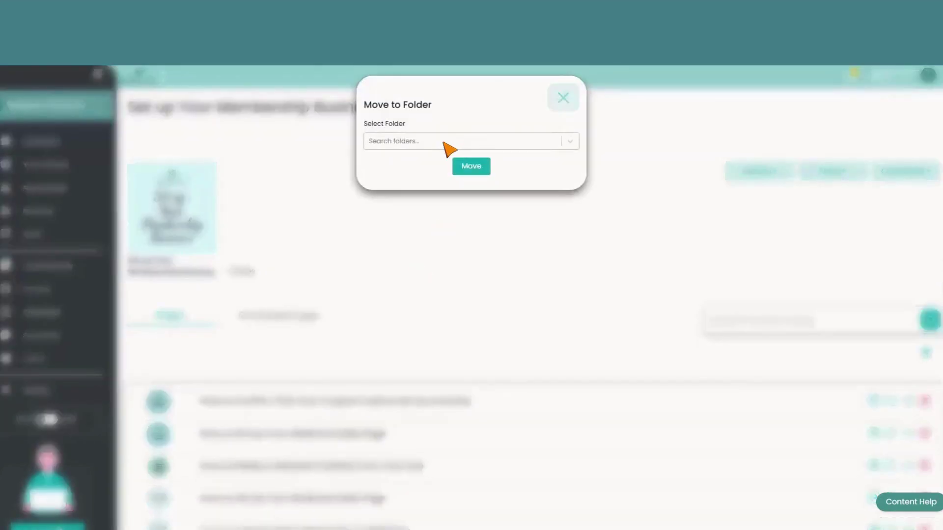
{"action": "left_click", "coordinate": [448, 149]}
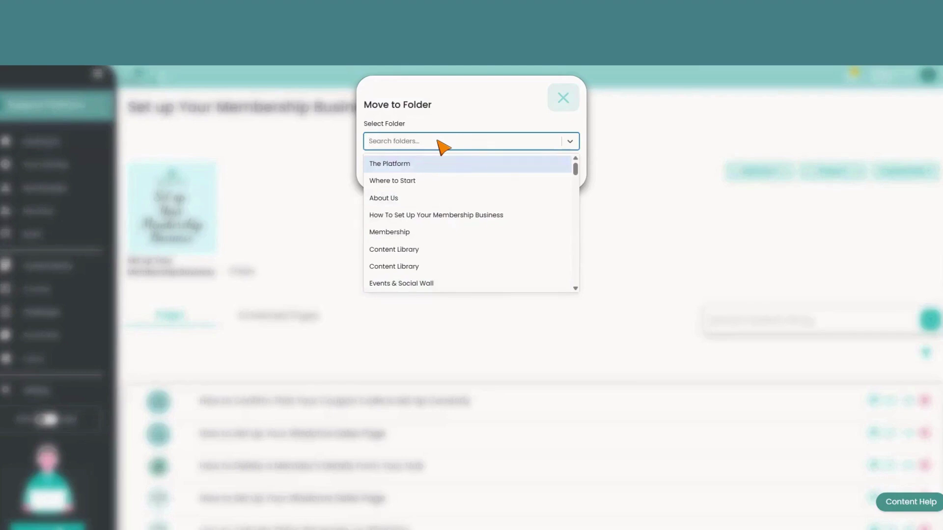
{"action": "type", "text": "arti"}
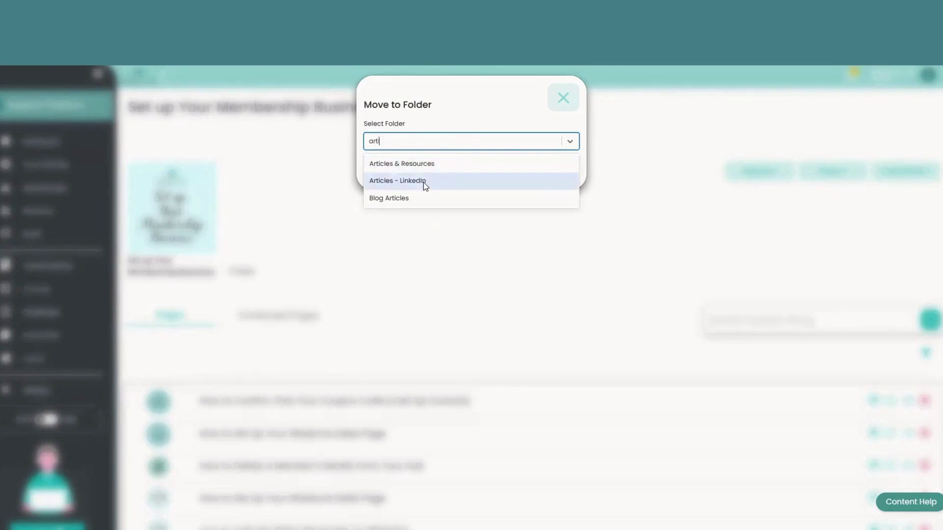
{"action": "left_click", "coordinate": [423, 182]}
{"action": "left_click", "coordinate": [472, 167]}
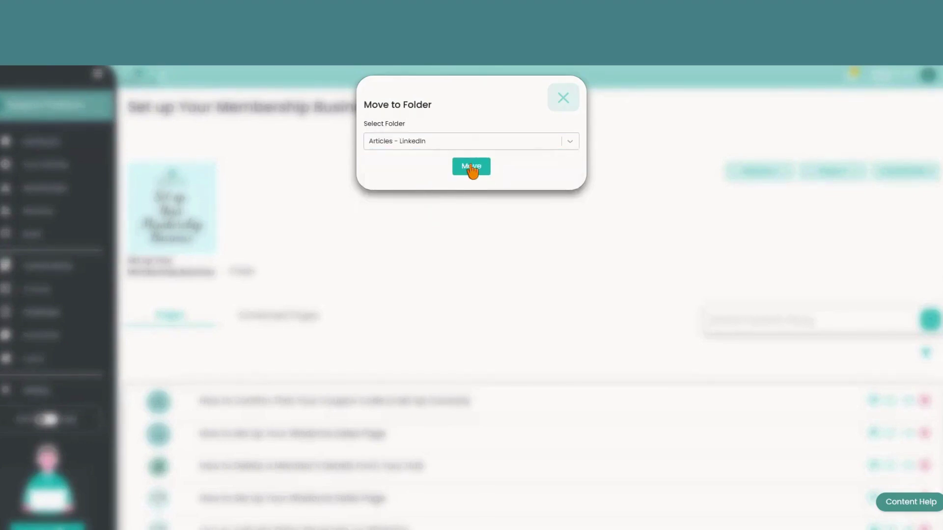
{"action": "left_click", "coordinate": [563, 99]}
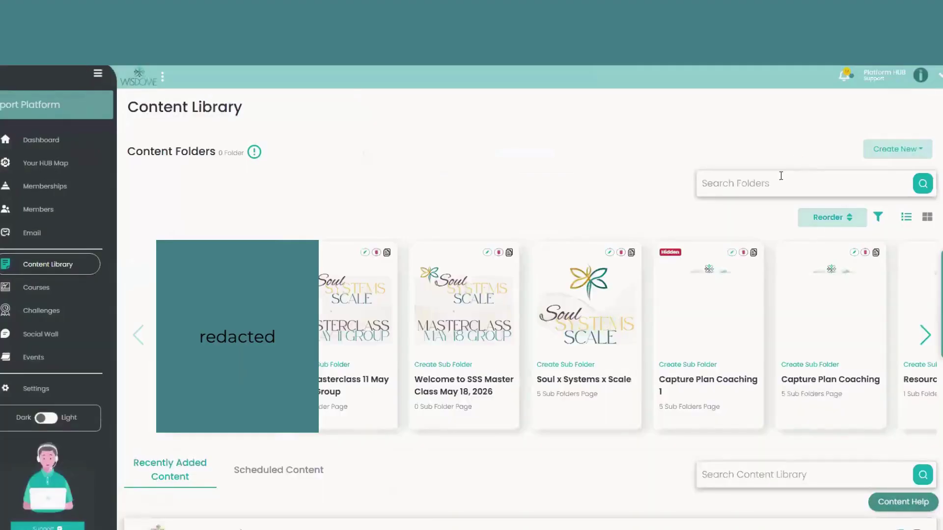
Search the Content Library folders for "Arti" and open the Articles - LinkedIn subfolder inside Articles & Resources.
{"action": "left_click", "coordinate": [776, 177]}
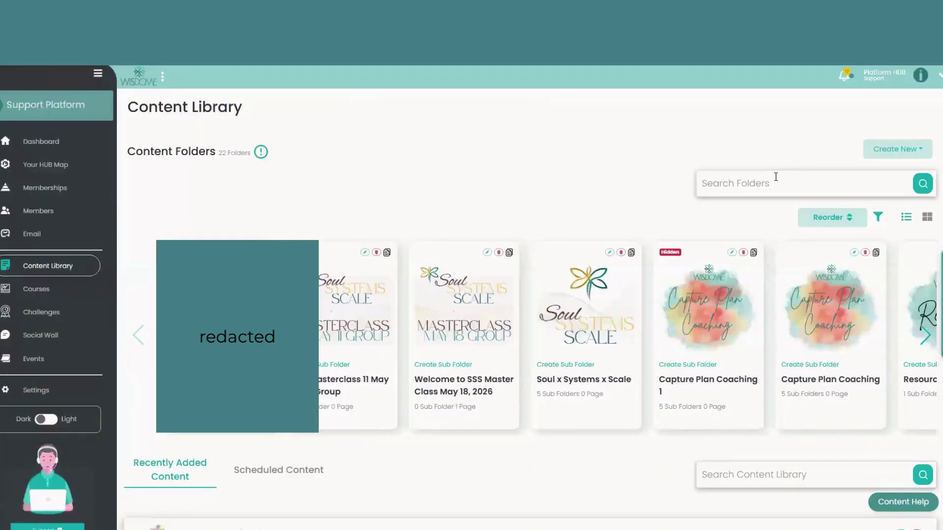
{"action": "type", "text": "Arti"}
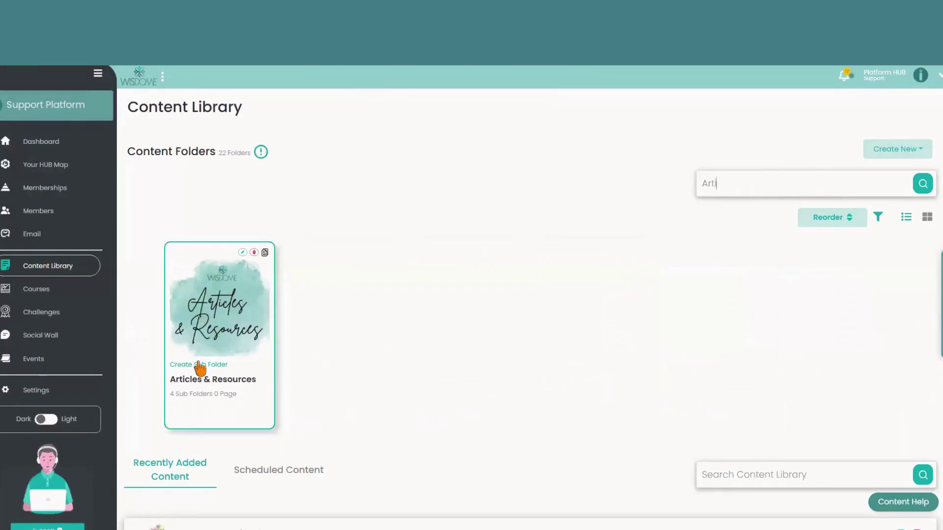
{"action": "left_click", "coordinate": [200, 379]}
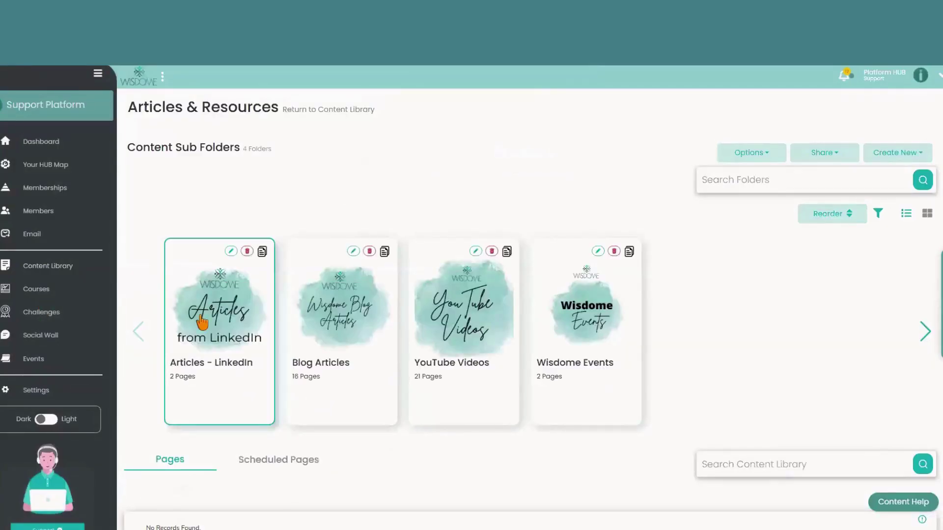
{"action": "left_click", "coordinate": [206, 363]}
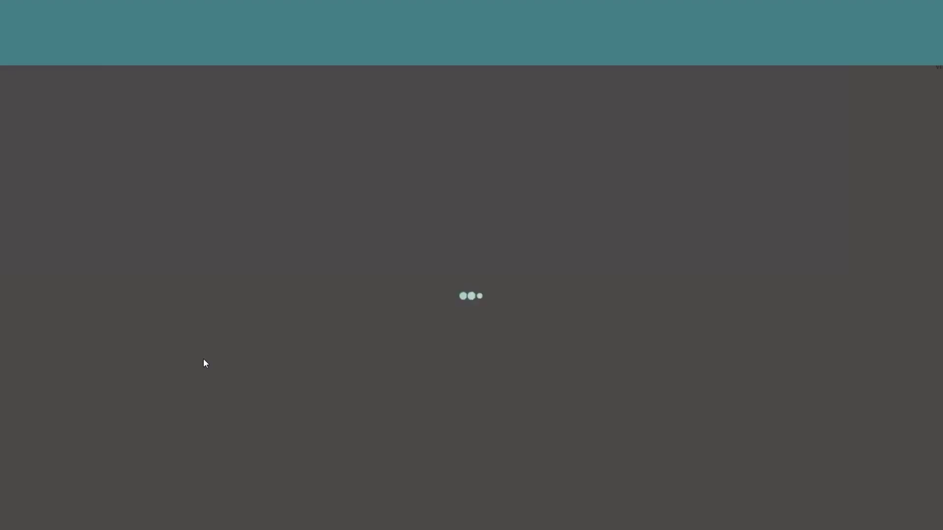